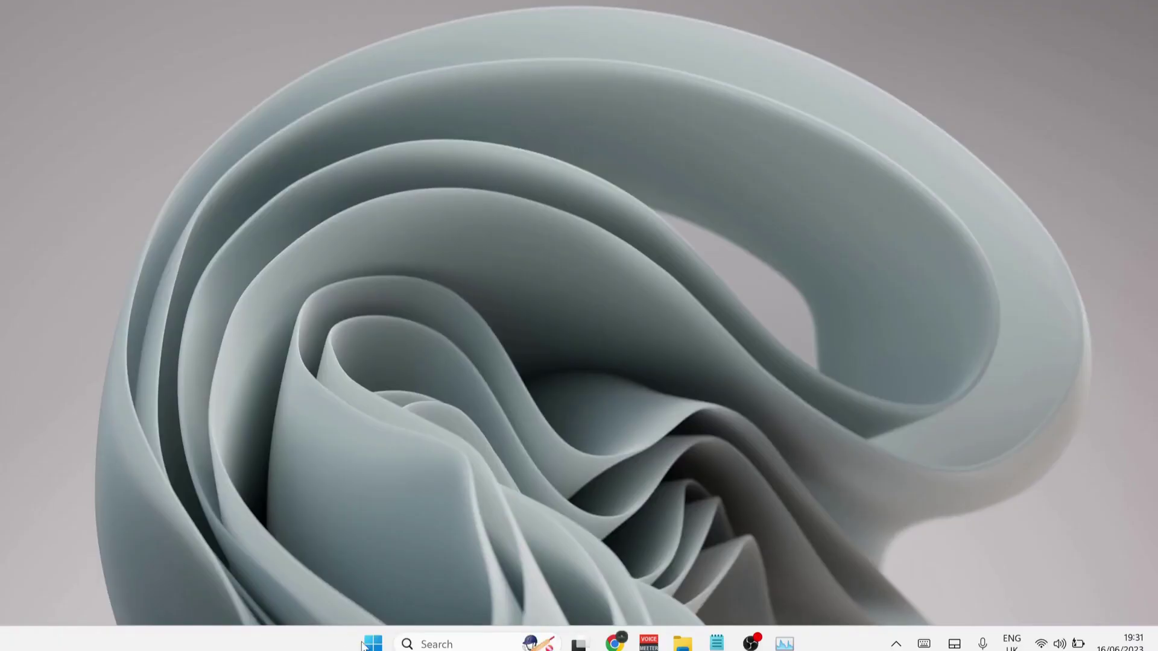
# Open the Run dialog from the Start button's right-click menu
pyautogui.rightClick(373, 643)
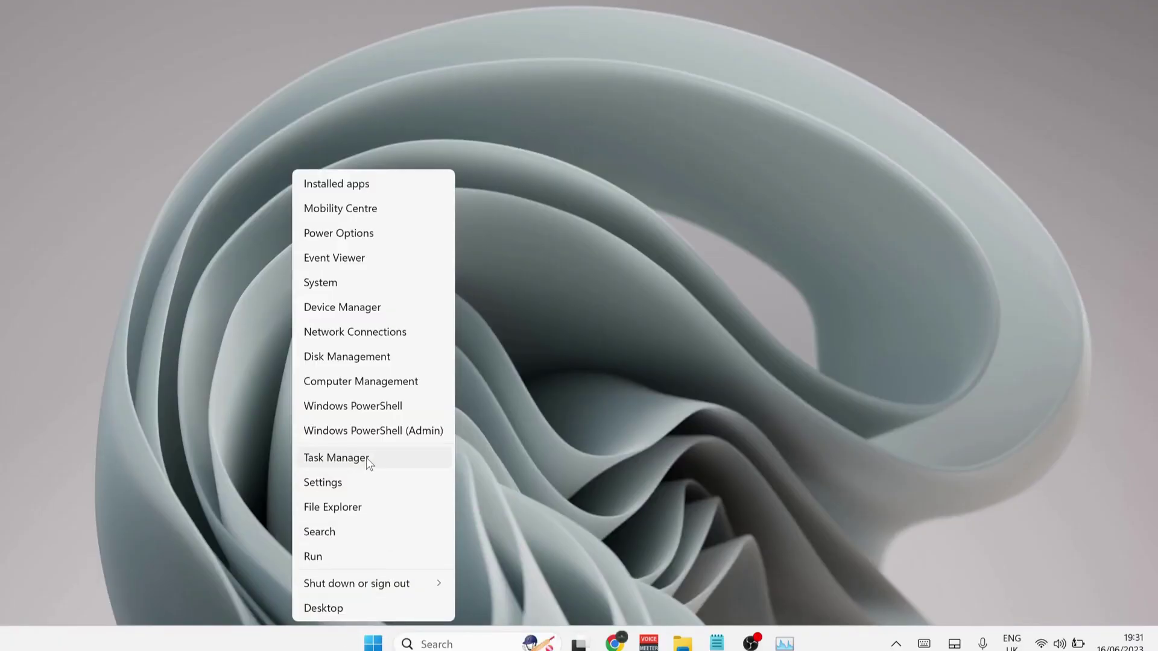
pyautogui.click(369, 459)
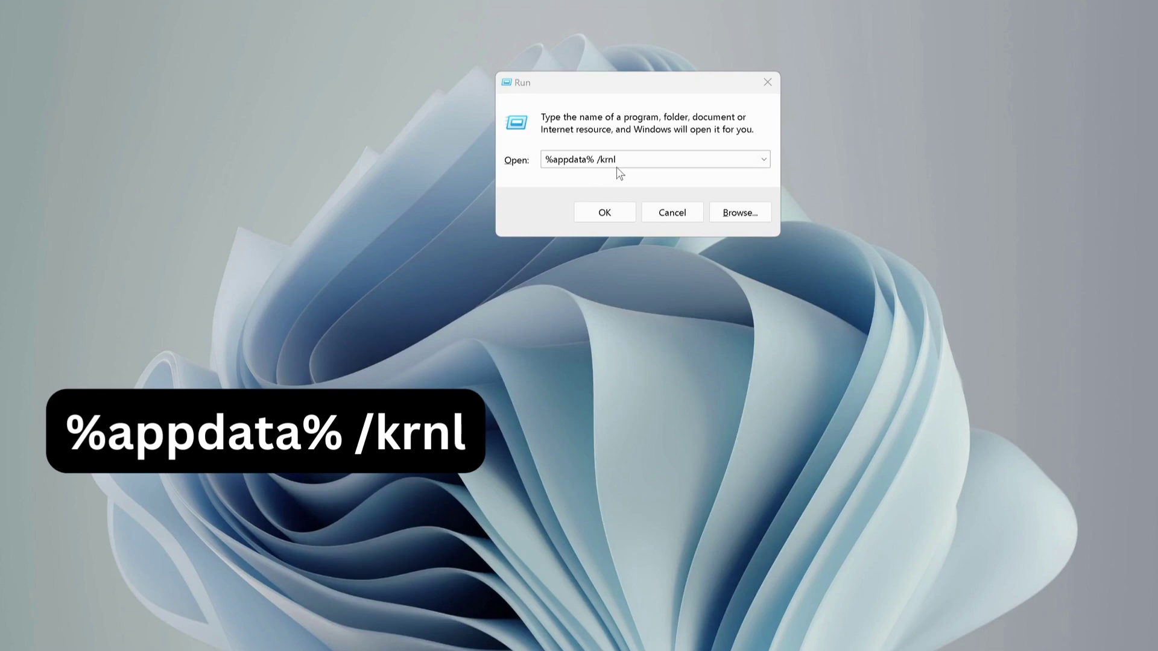
# Submit the %appdata% /krnl path in Run and delete the Krnl folder from Roaming
pyautogui.click(599, 223)
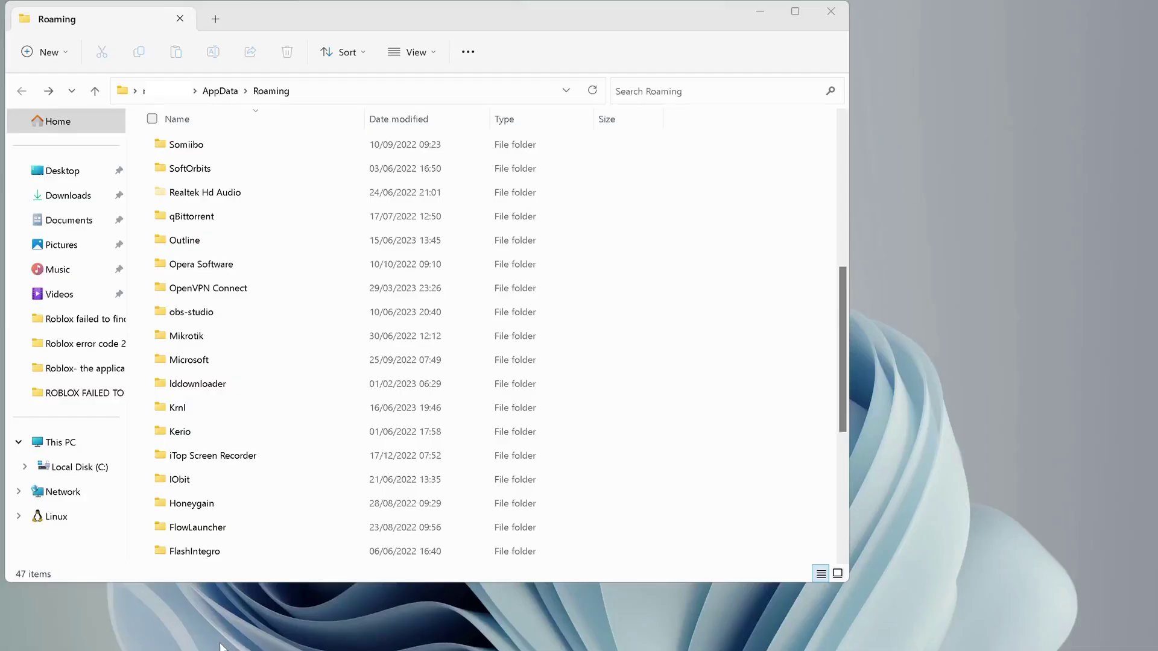
pyautogui.rightClick(211, 412)
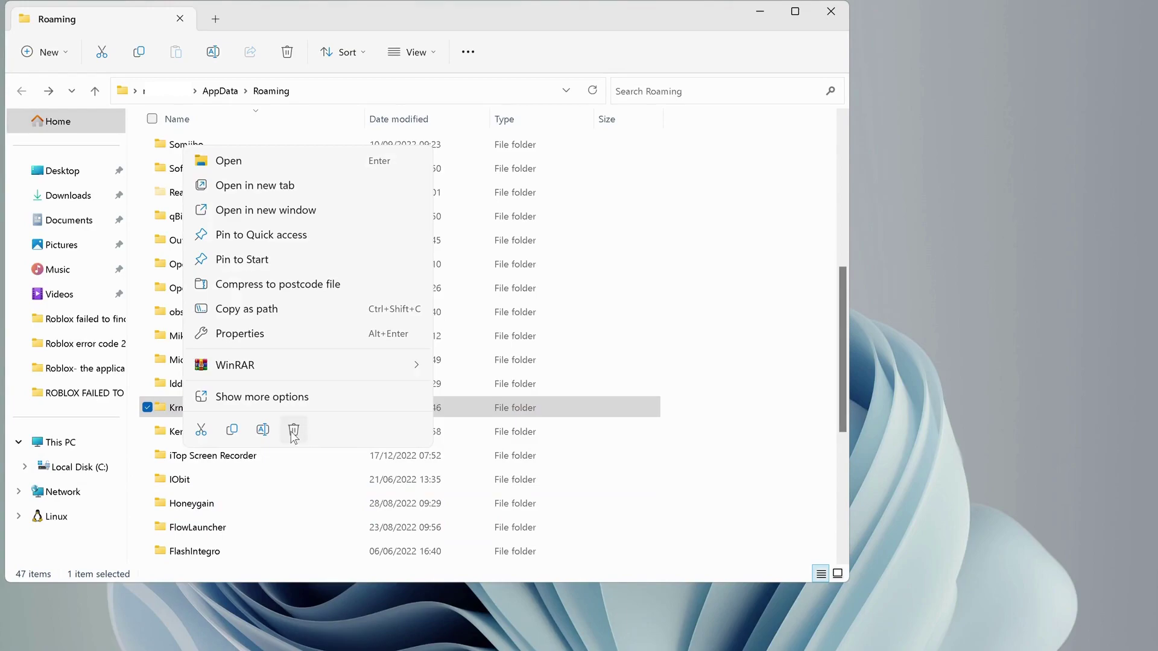
pyautogui.click(293, 431)
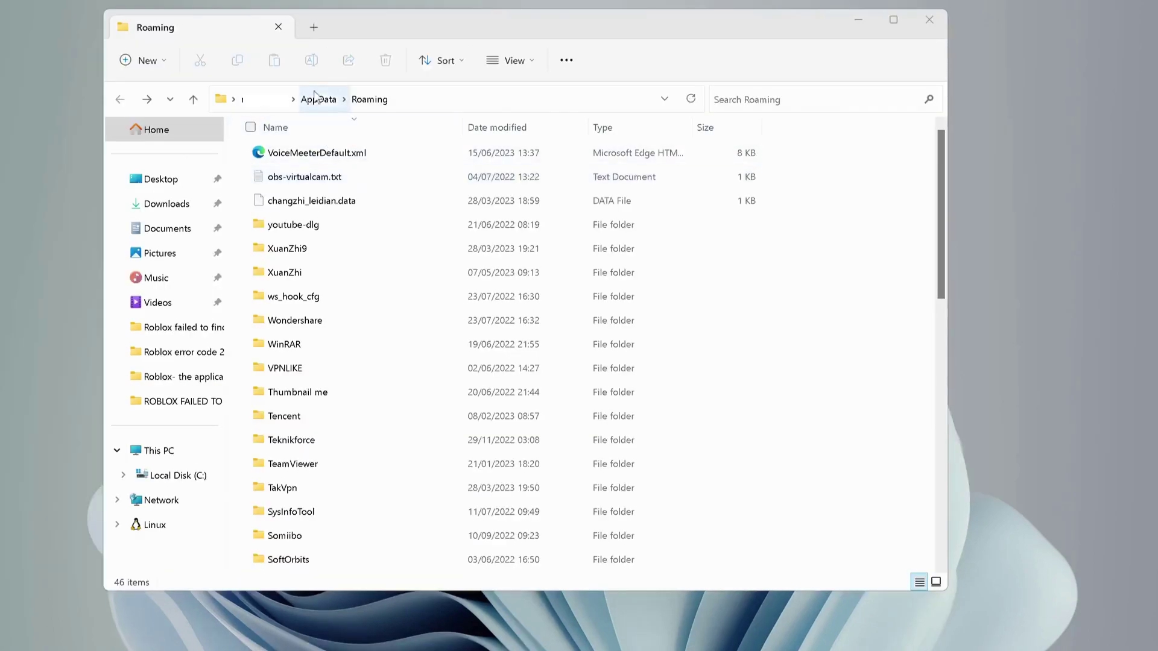
# Go up to AppData, open Local\Roblox, and bring up the logs folder's context menu
pyautogui.click(319, 100)
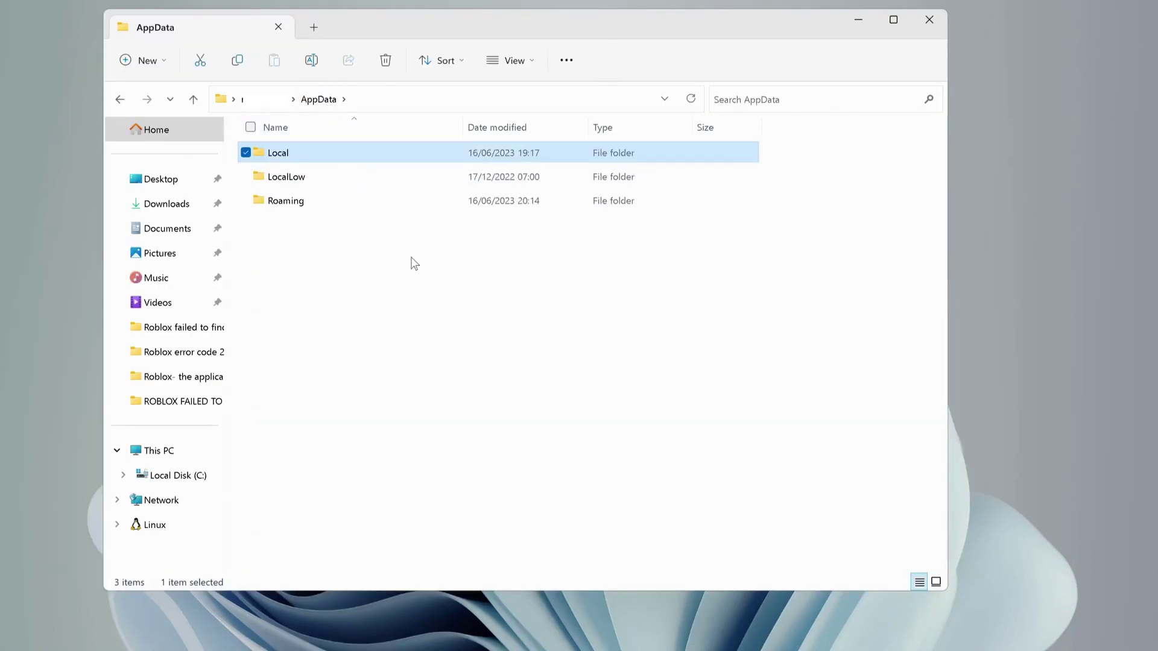
pyautogui.doubleClick(299, 156)
pyautogui.click(316, 233)
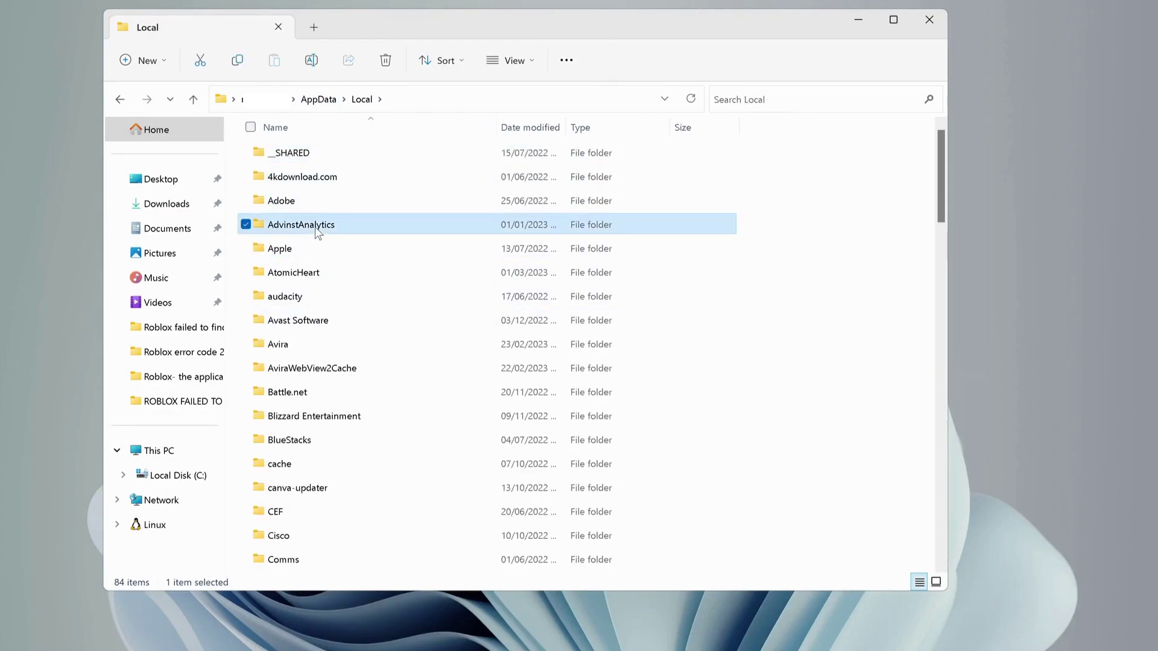
pyautogui.write('ro')
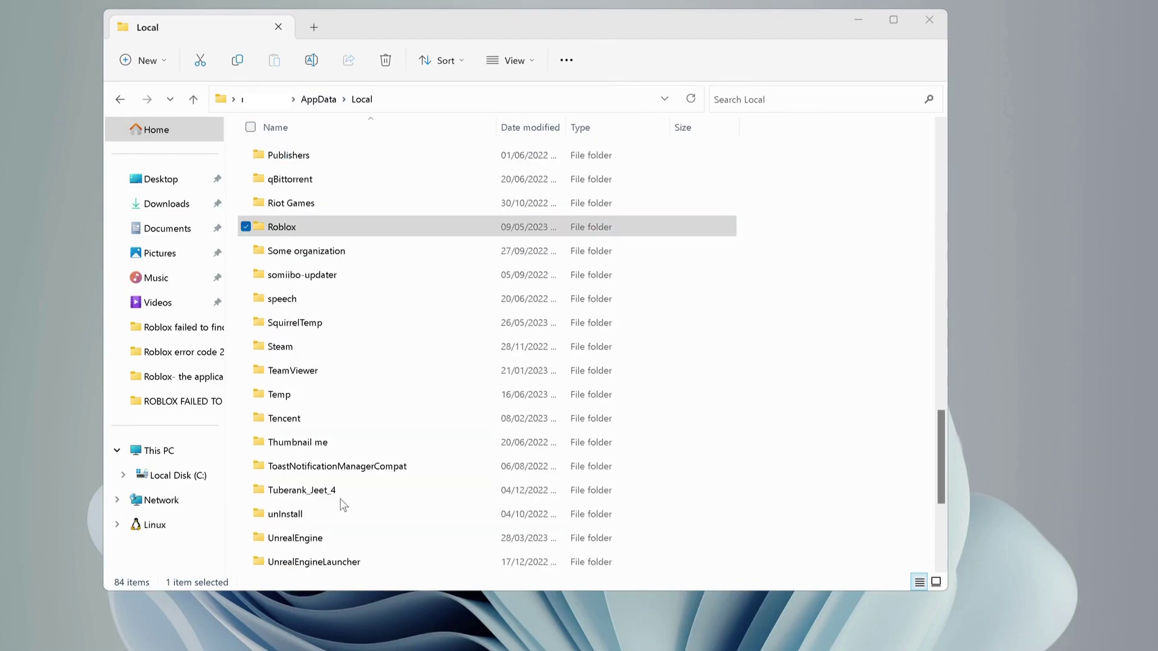
pyautogui.doubleClick(292, 233)
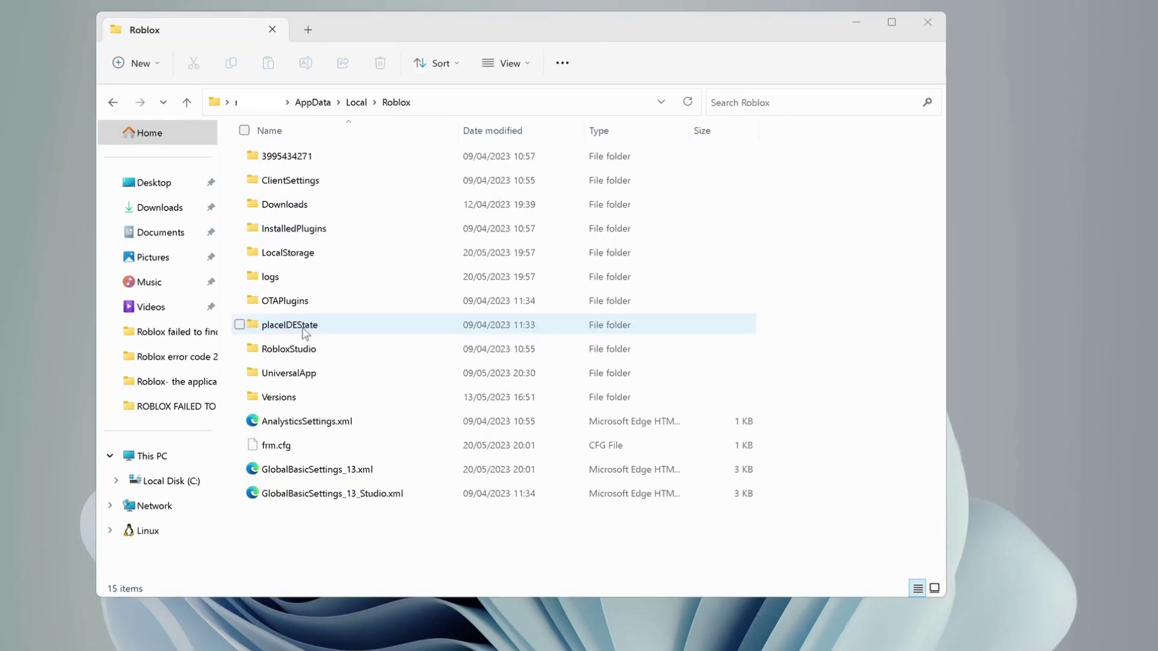
pyautogui.click(271, 277)
pyautogui.rightClick(292, 273)
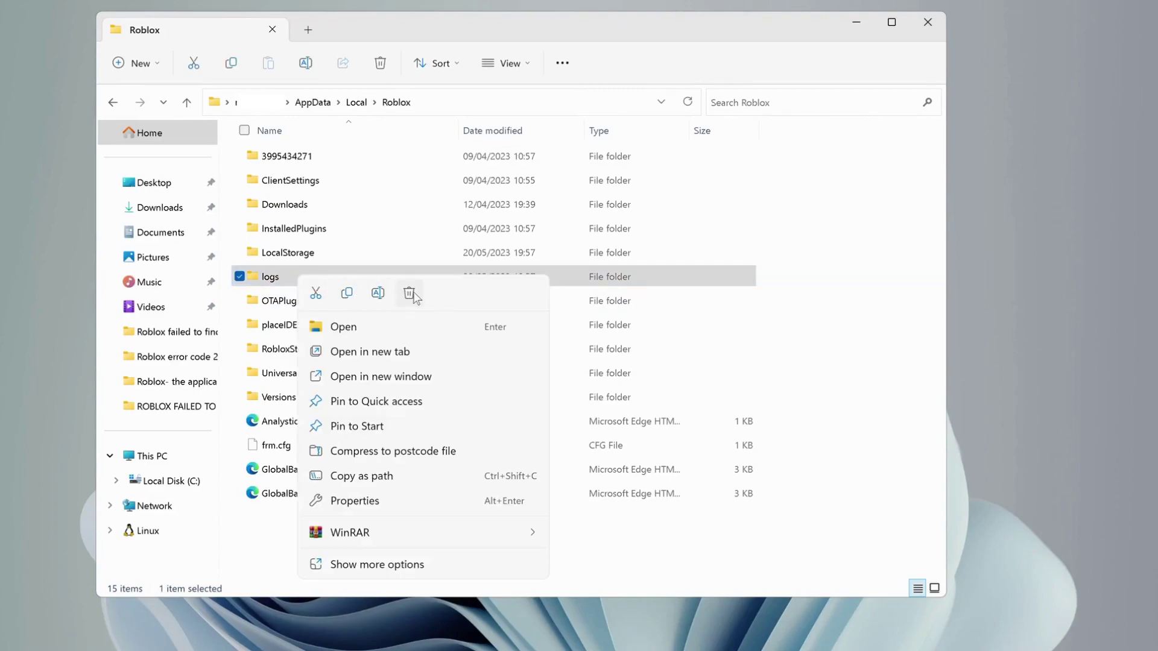